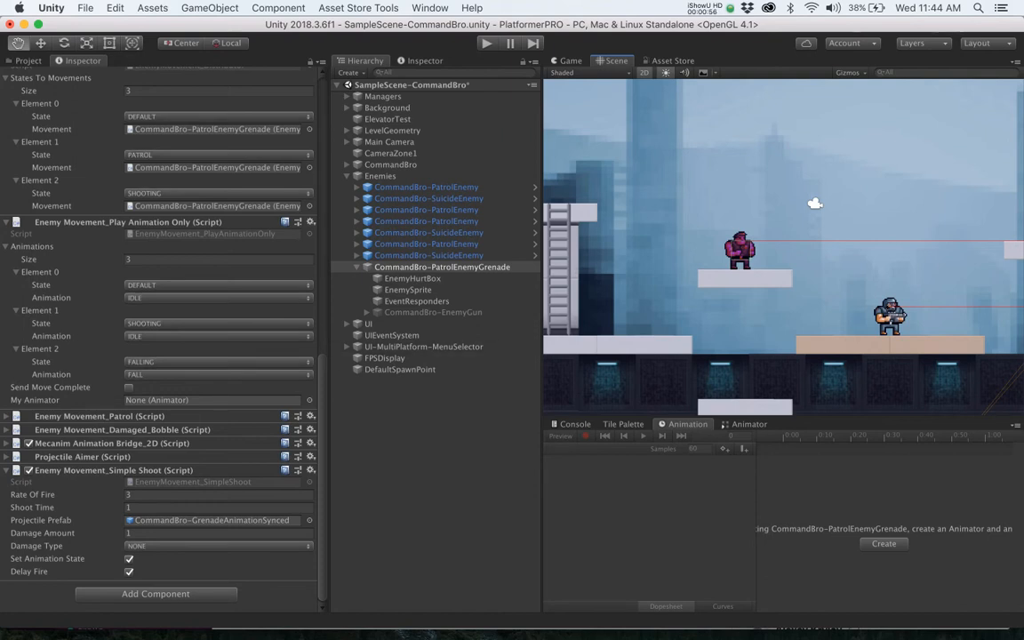
# Step: Search the project assets for "grenade t:prefab" and open the CommandBro-GrenadeAnimationSynced prefab for editing
pyautogui.click(29, 61)
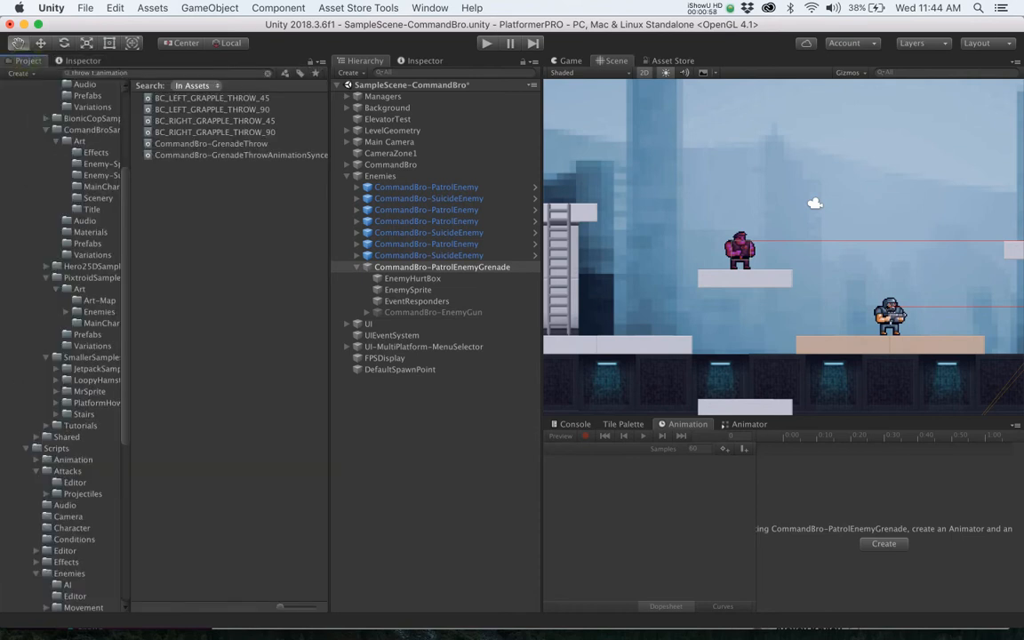
pyautogui.click(128, 73)
pyautogui.write('grenade t:prefab')
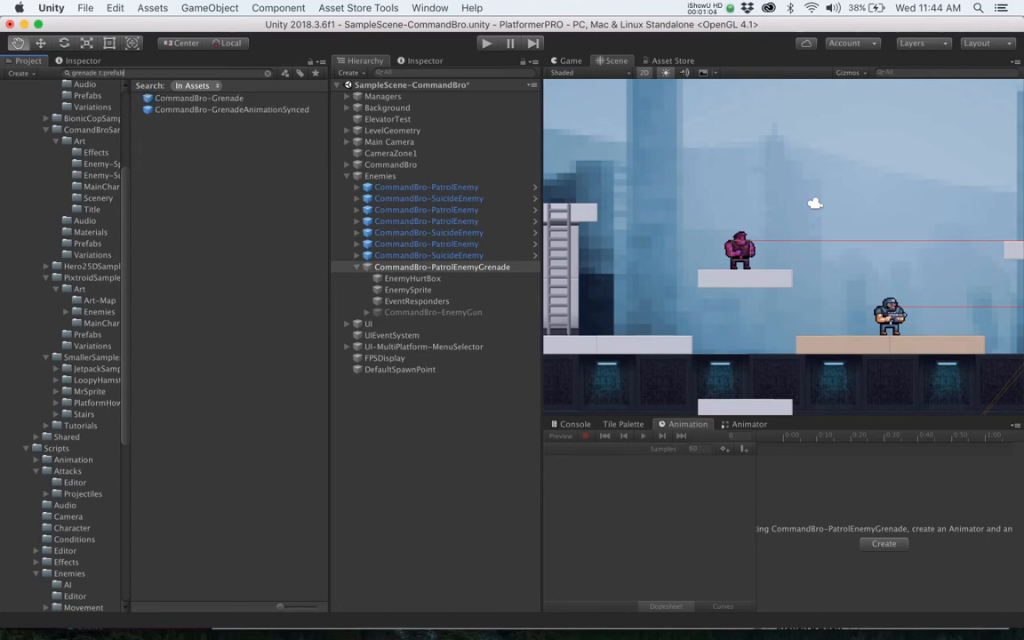
pyautogui.click(233, 109)
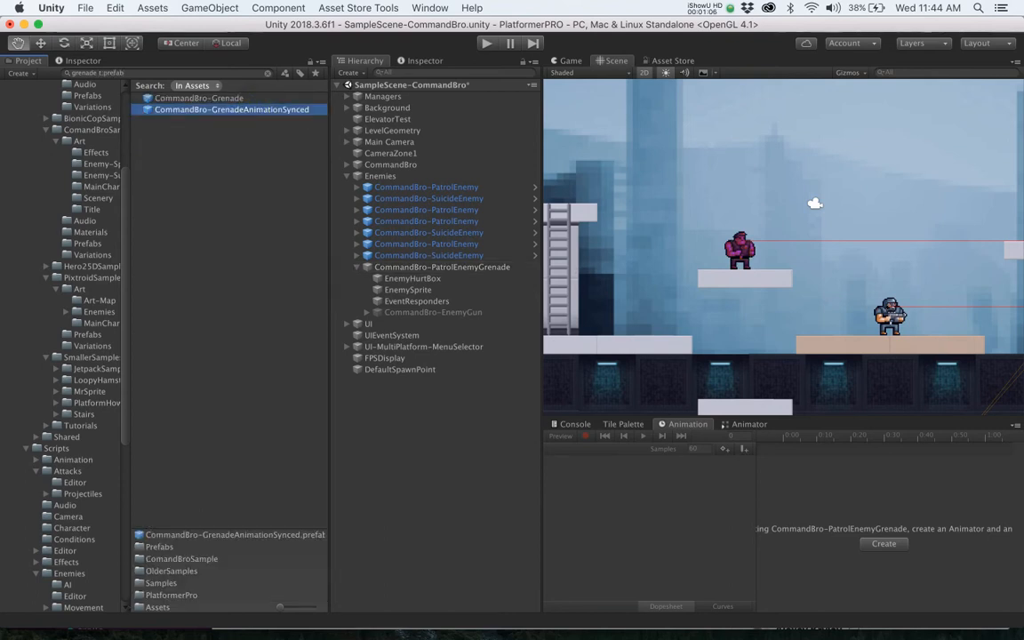
pyautogui.doubleClick(229, 110)
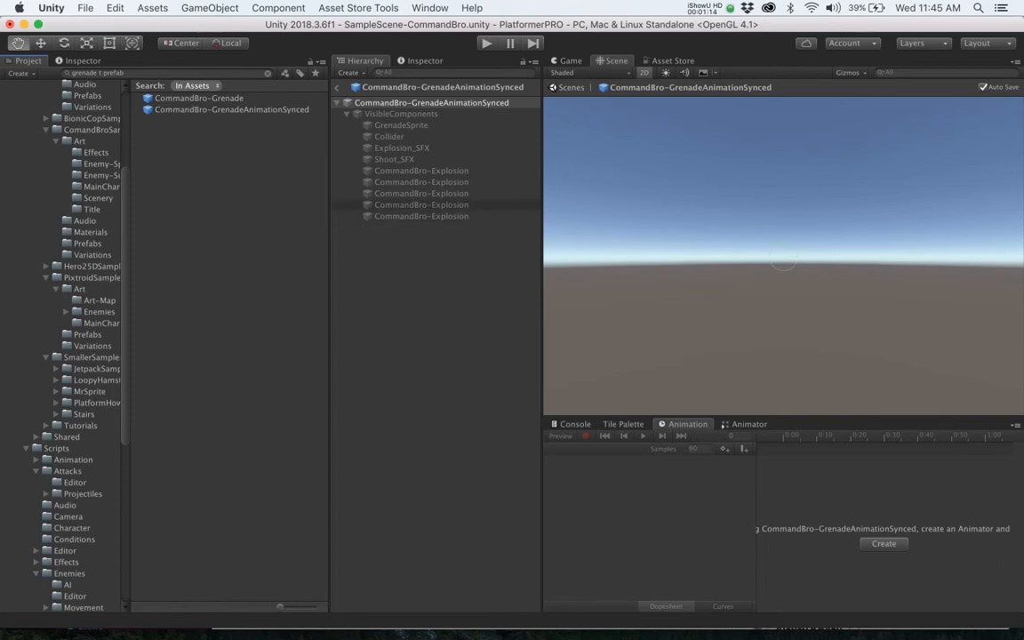
# Step: Review the prefab root's Grenade Projectile, Rigidbody 2D and Circle Collider 2D settings and locate the object assigned as Visible Components
pyautogui.click(396, 113)
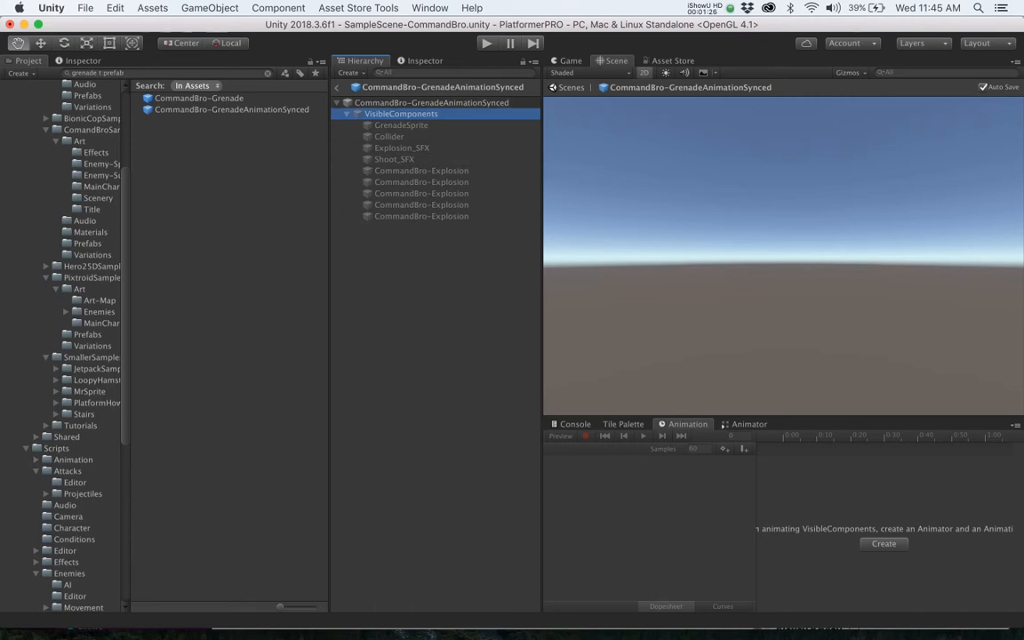
pyautogui.click(382, 102)
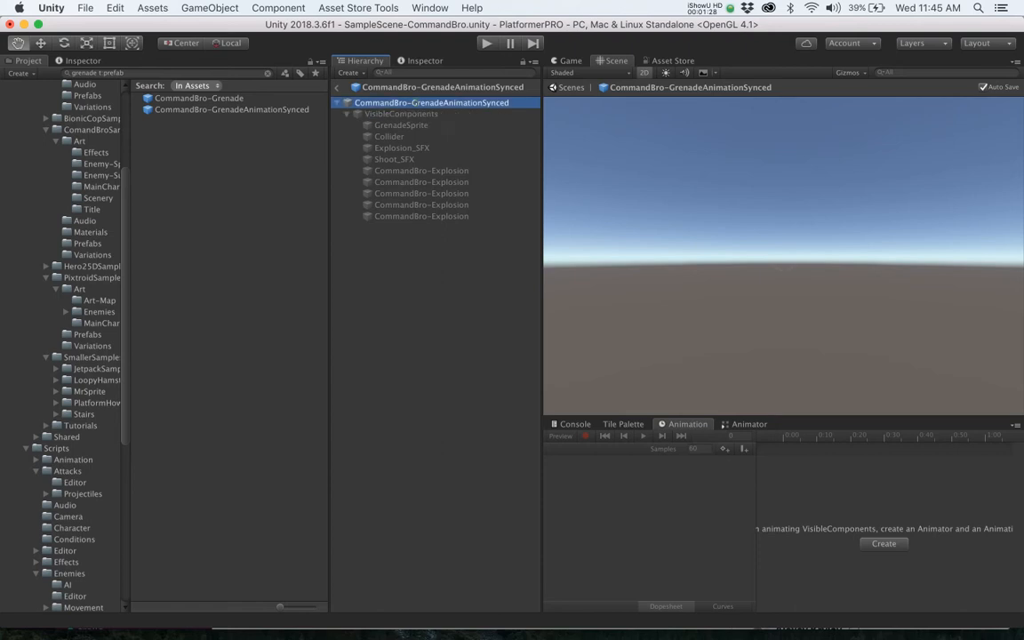
pyautogui.click(79, 61)
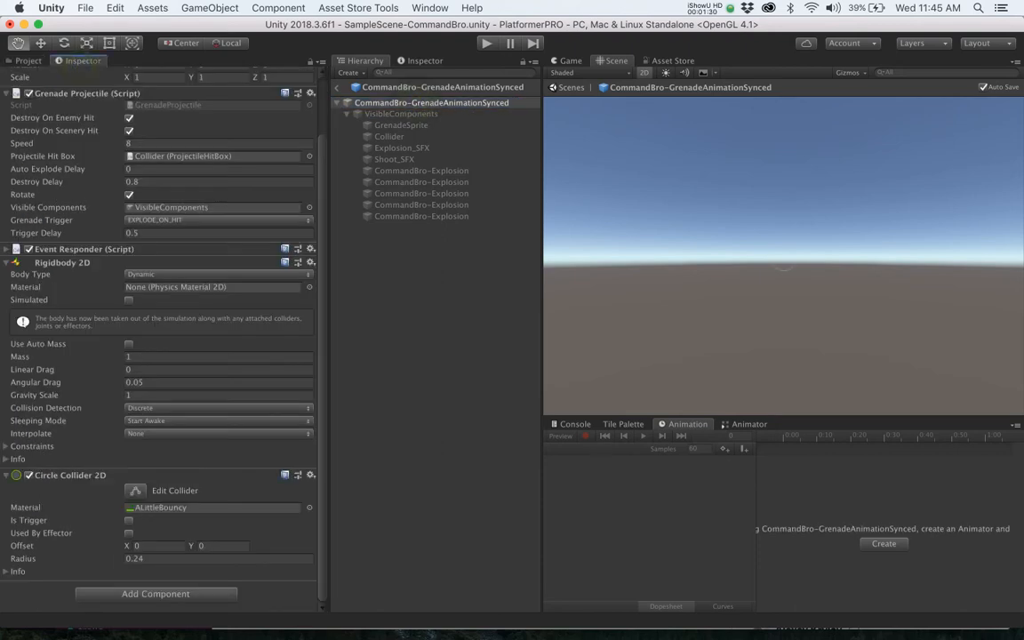
pyautogui.scroll(2, 160, 321)
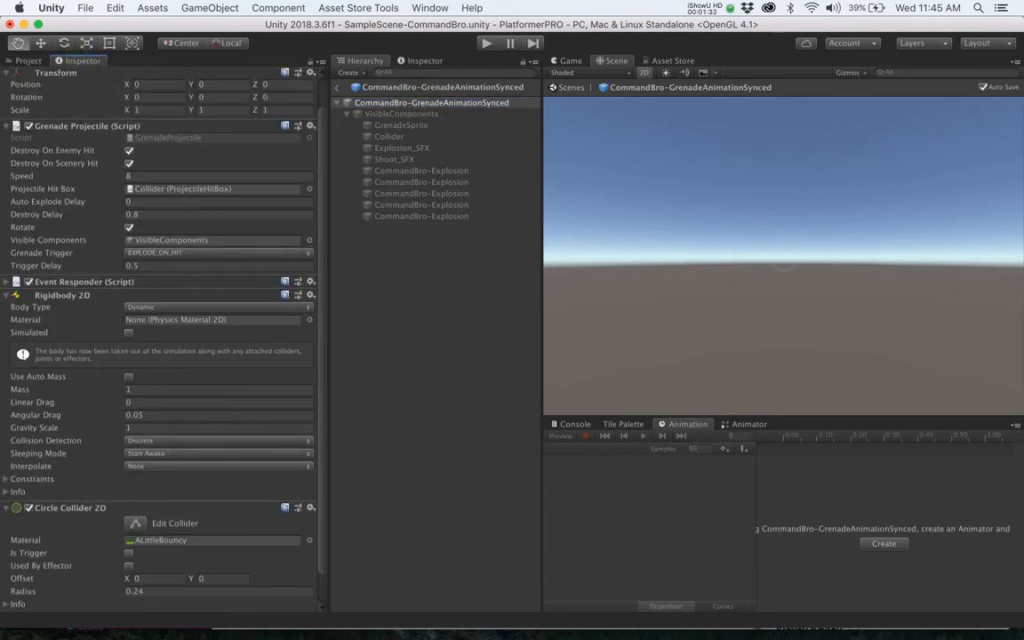
pyautogui.click(169, 240)
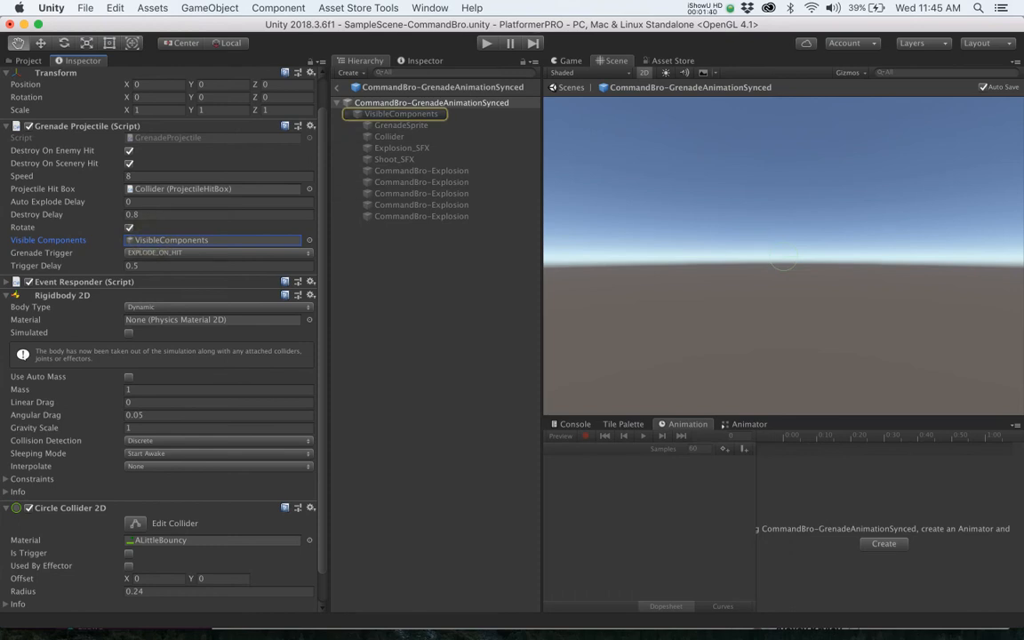
pyautogui.scroll(-2, 160, 337)
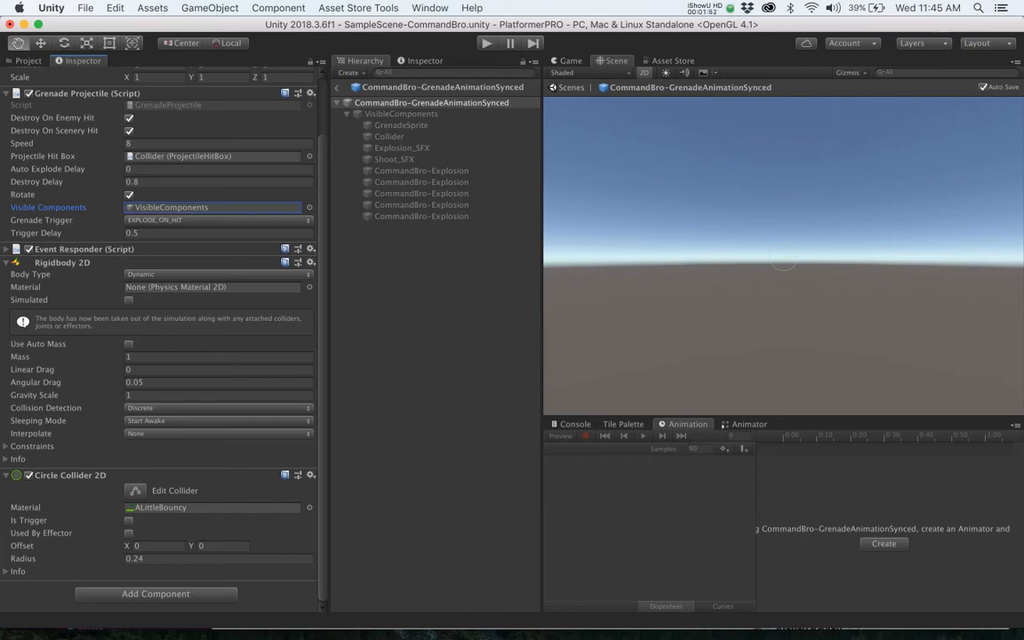
# Step: Find the animation-synced grenade throw clip by searching assets for "grenade t:animation", and inspect its animation event at frame 0:03
pyautogui.click(28, 60)
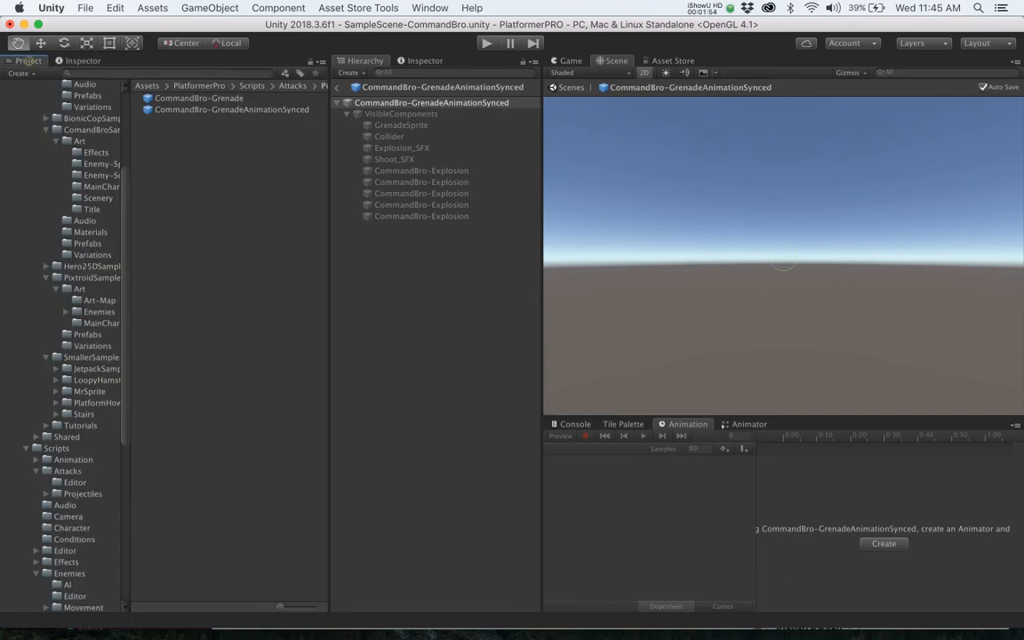
pyautogui.click(166, 71)
pyautogui.write('grenade t:animation')
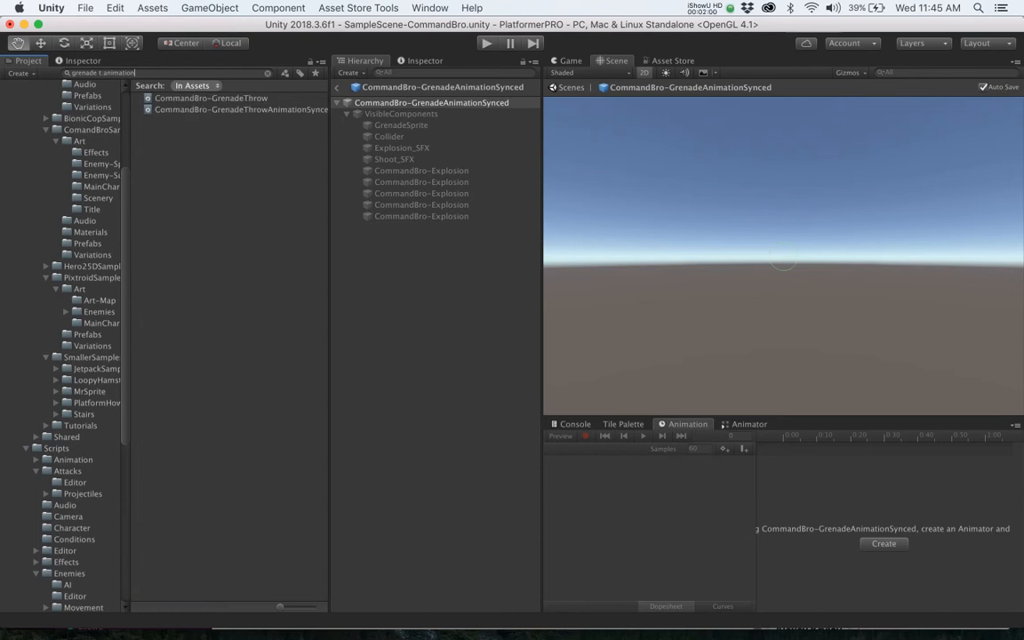
pyautogui.click(227, 110)
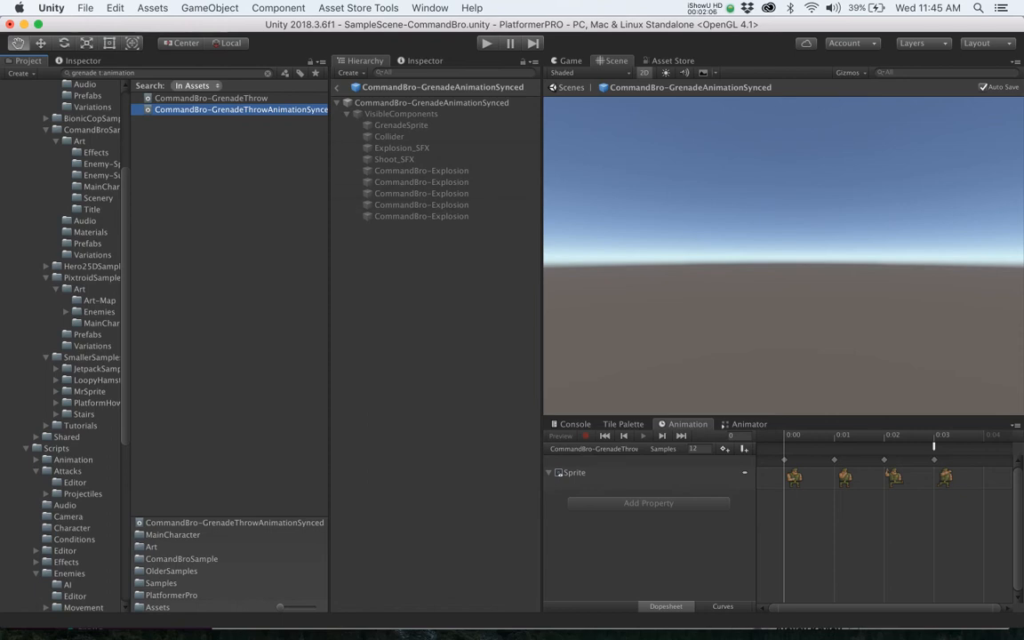
pyautogui.click(933, 445)
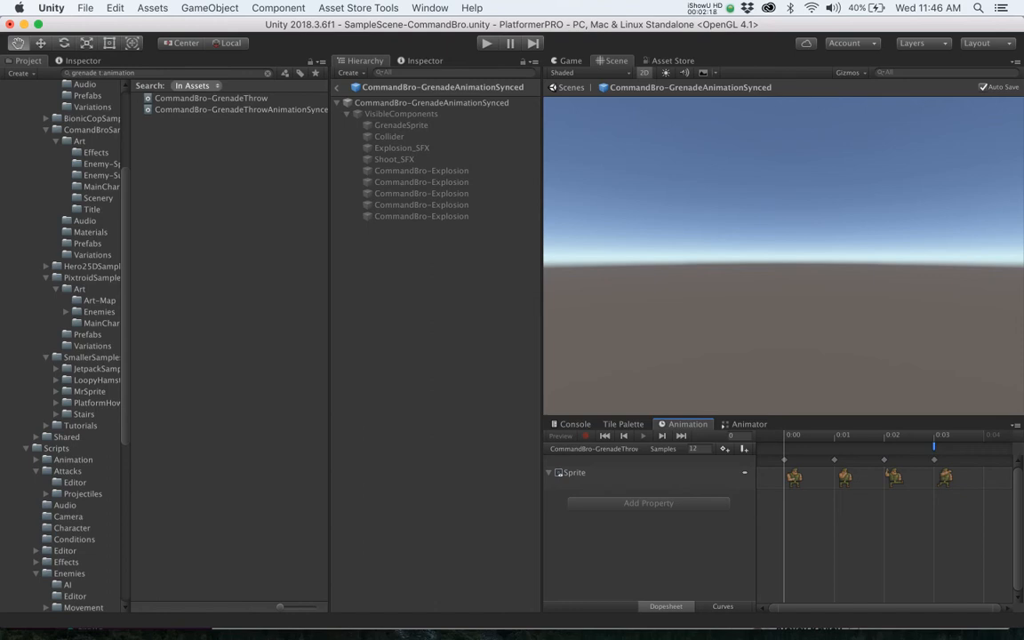
# Step: Return to the scene and review CommandBro-PatrolEnemyGrenade's Simple Shoot settings and the Fire Enemy Projectile From Animation component on its EnemySprite
pyautogui.click(337, 87)
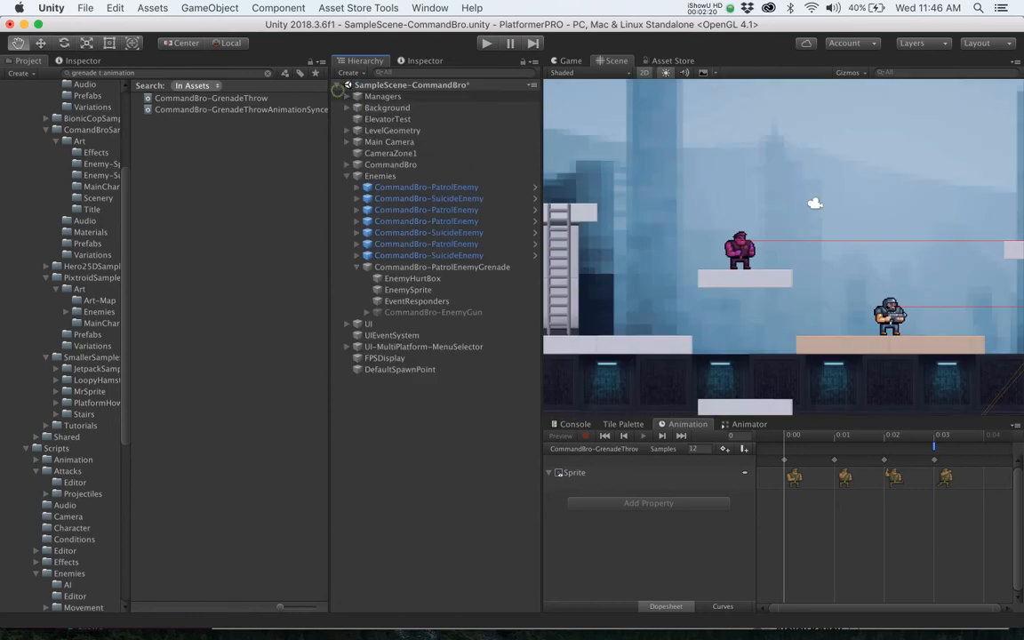
pyautogui.click(442, 266)
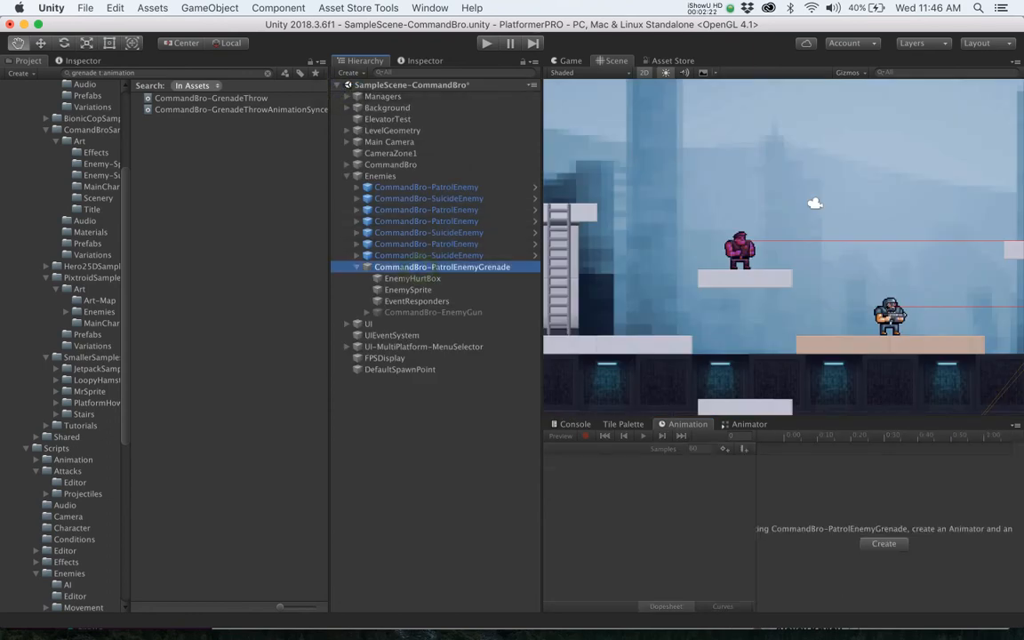
pyautogui.click(67, 60)
pyautogui.scroll(-10, 160, 338)
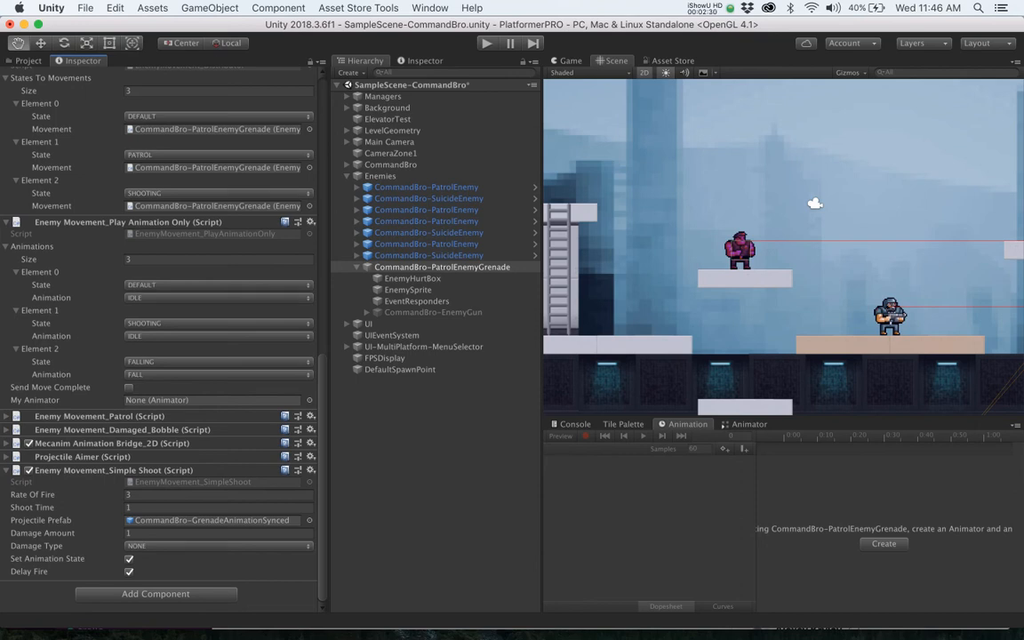
pyautogui.click(408, 289)
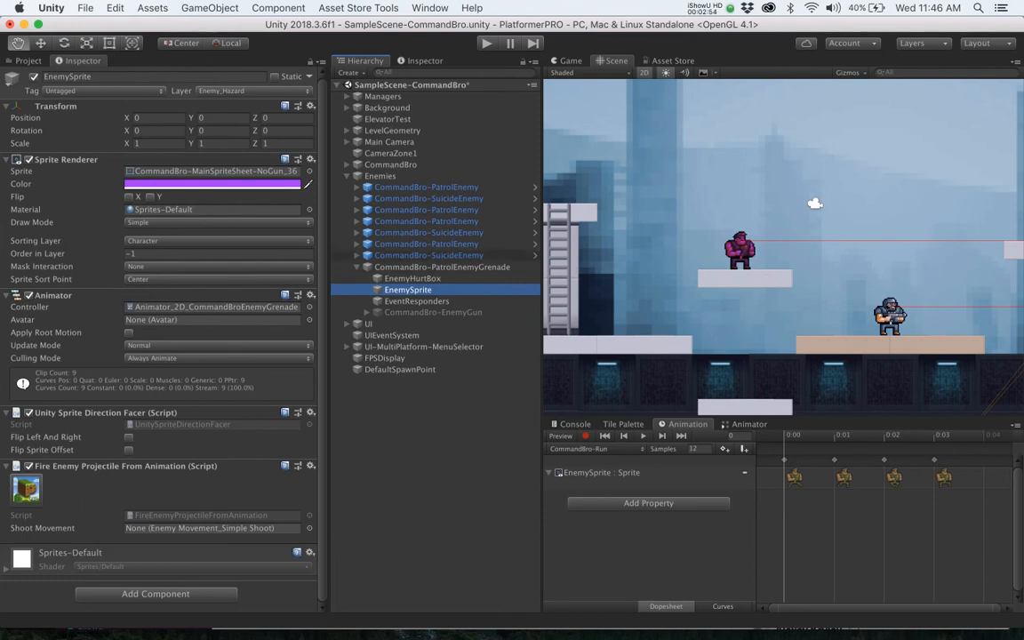
# Step: Play-test the scene, pause it to step frame by frame through the enemy's grenade throw, and stop play mode
pyautogui.click(487, 42)
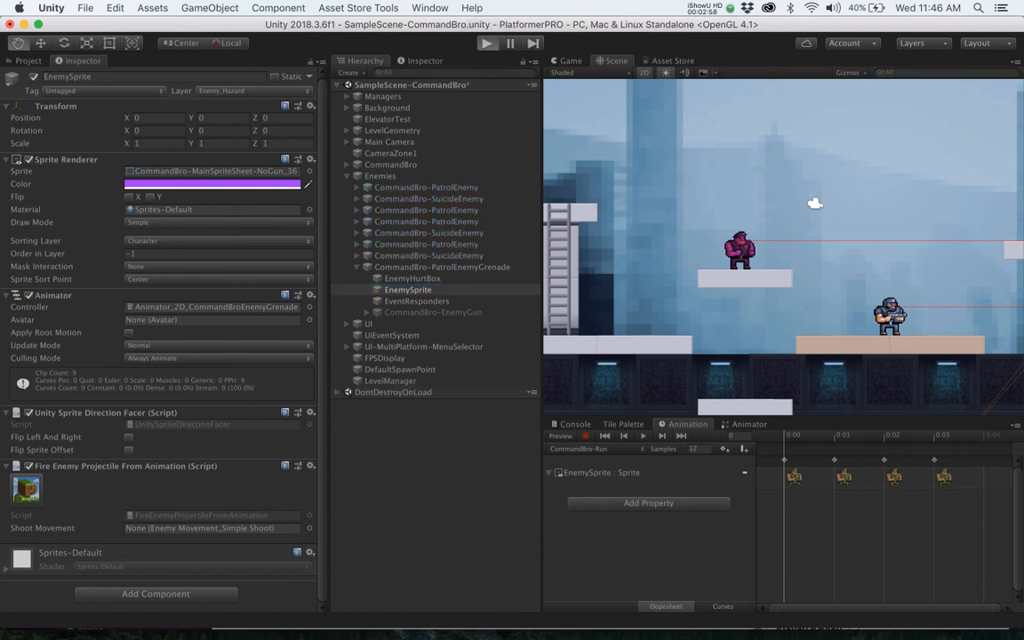
pyautogui.press('Down')
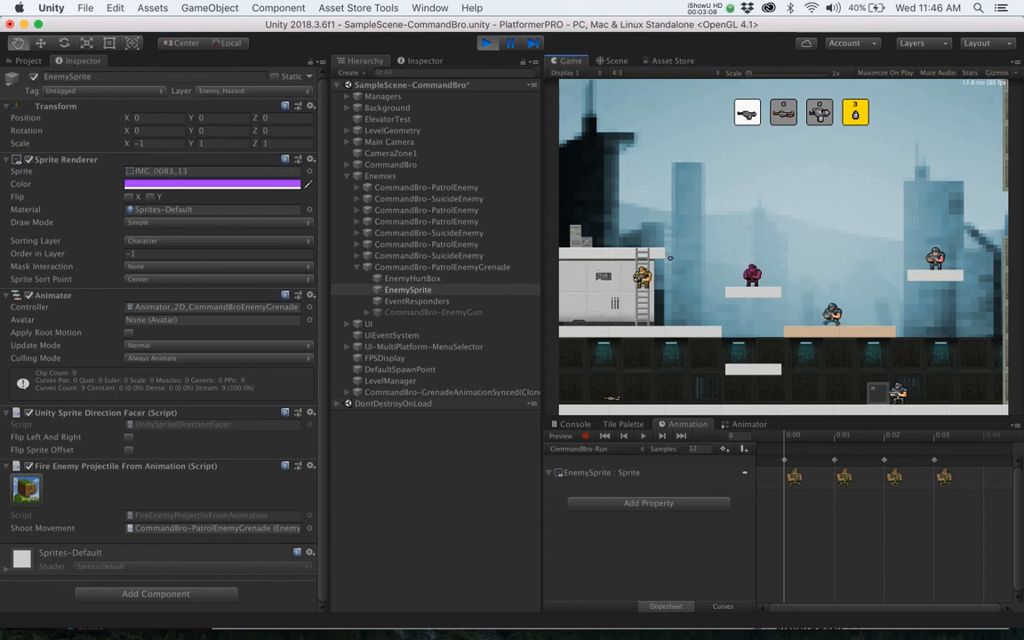
pyautogui.press('super+1')
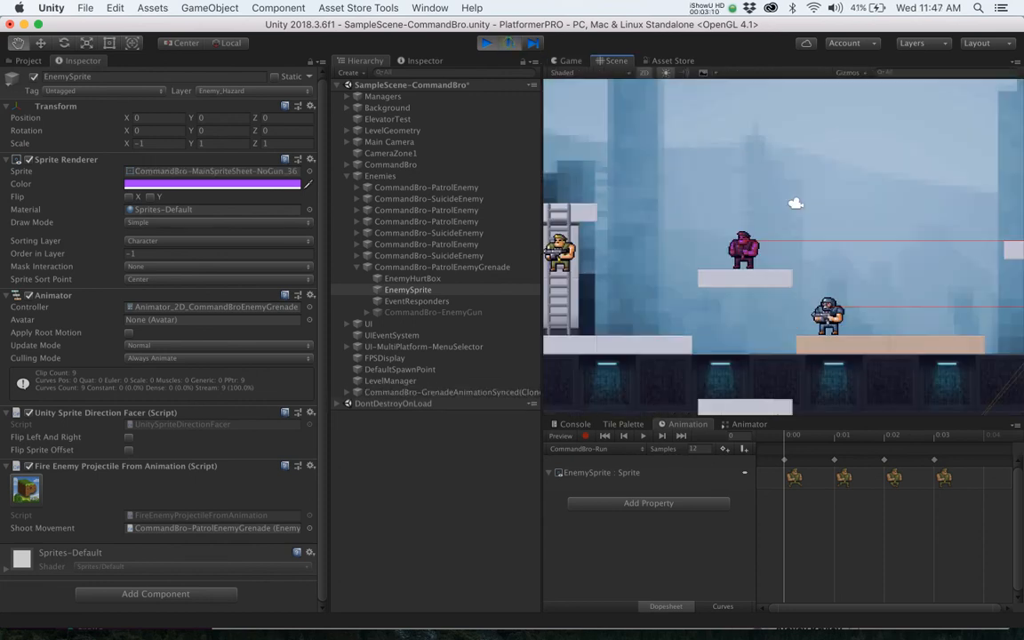
pyautogui.click(532, 42)
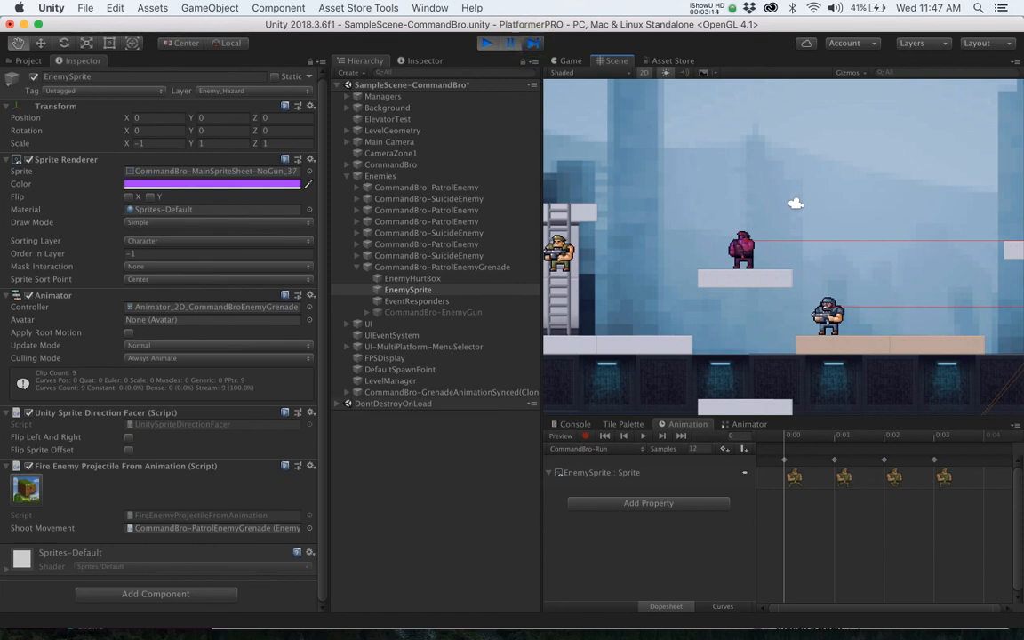
pyautogui.click(532, 43)
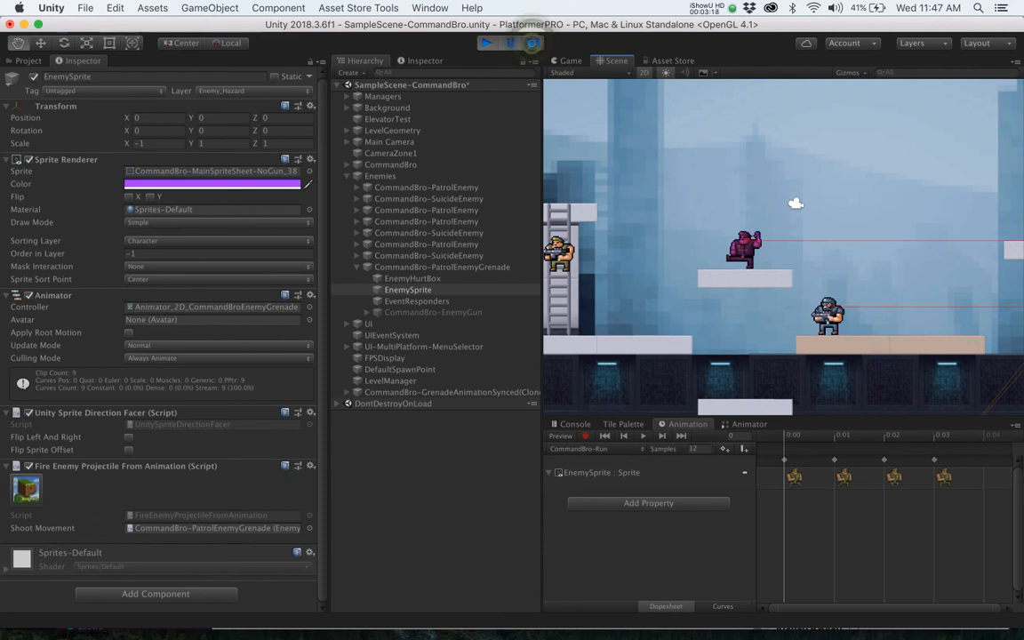
pyautogui.click(532, 43)
pyautogui.click(532, 43)
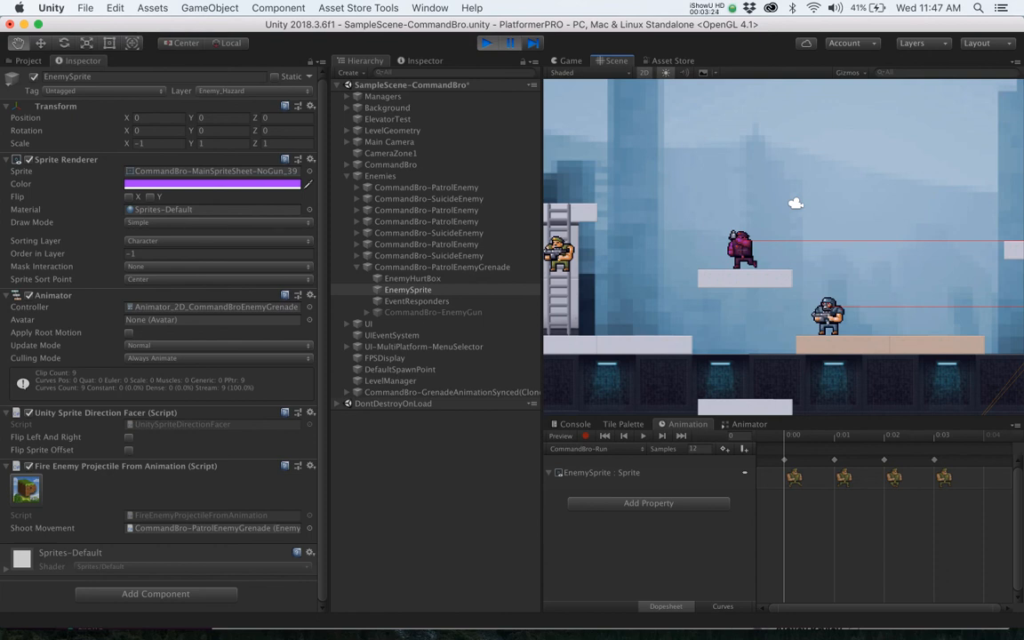
pyautogui.click(510, 42)
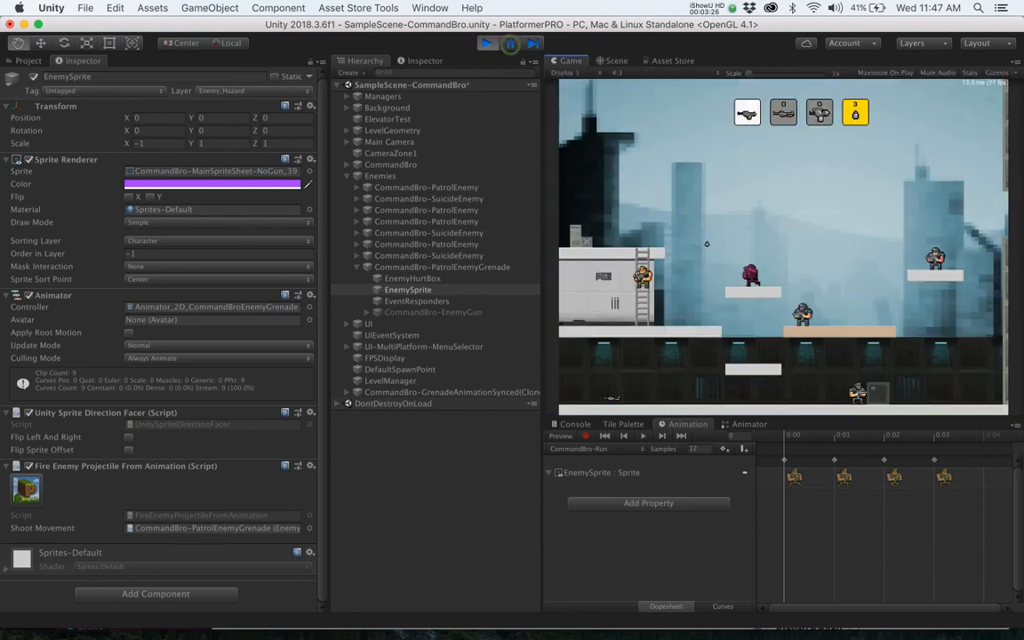
pyautogui.click(486, 42)
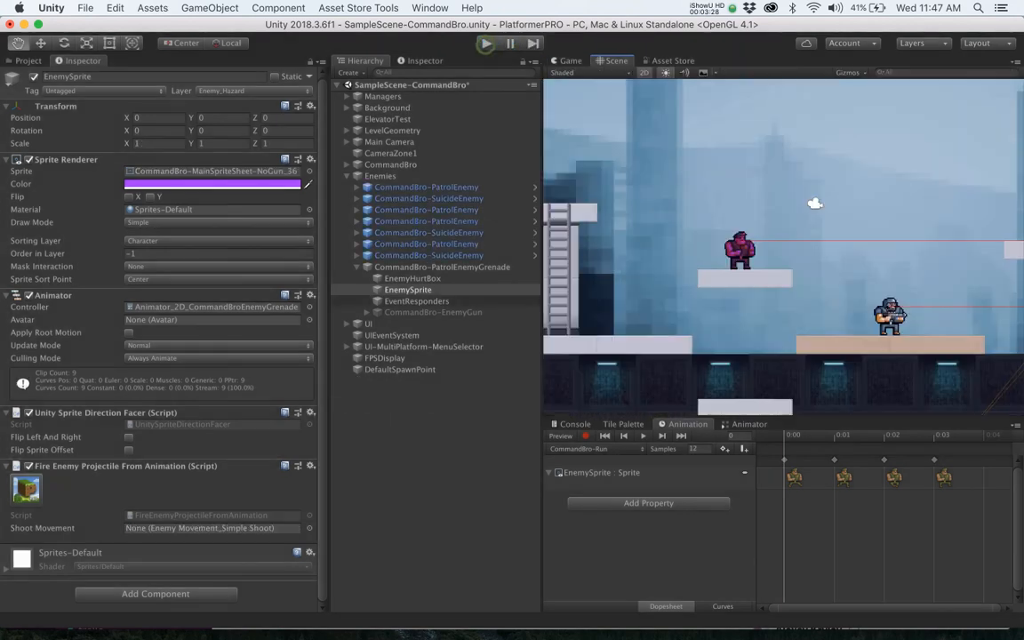
# Step: Expand the Projectile Aimer component on CommandBro-PatrolEnemyGrenade and inspect its Offset X and Y fields
pyautogui.click(440, 266)
pyautogui.scroll(-10, 160, 338)
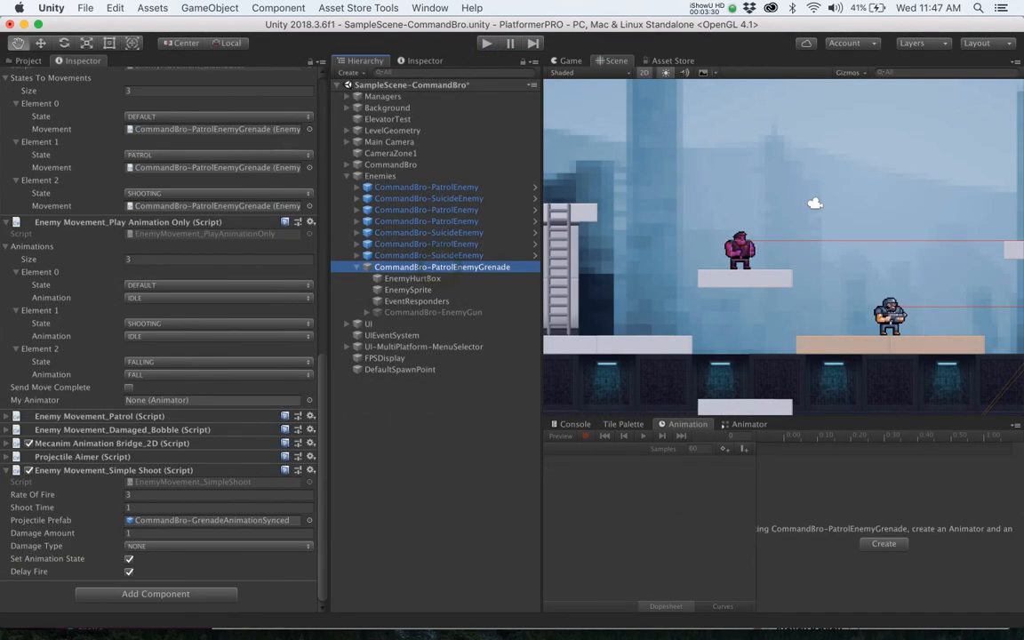
pyautogui.click(7, 456)
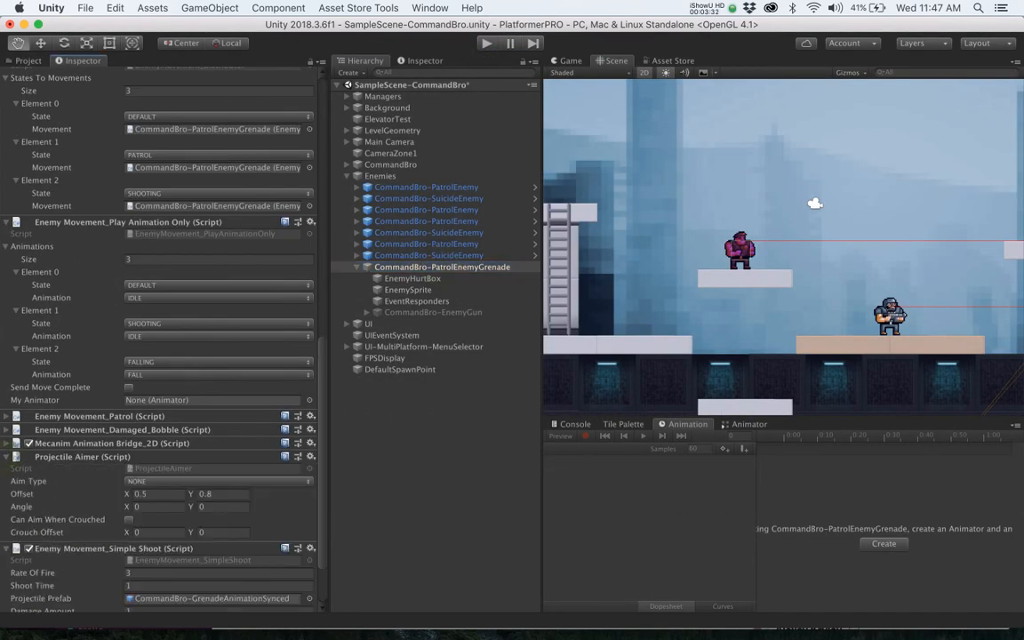
pyautogui.click(152, 493)
pyautogui.click(213, 493)
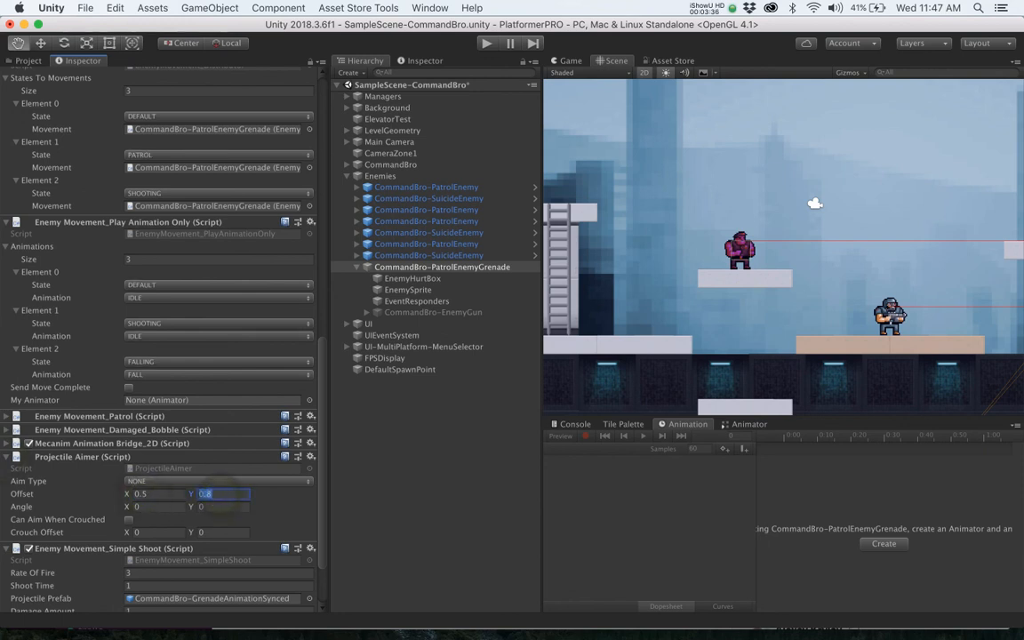